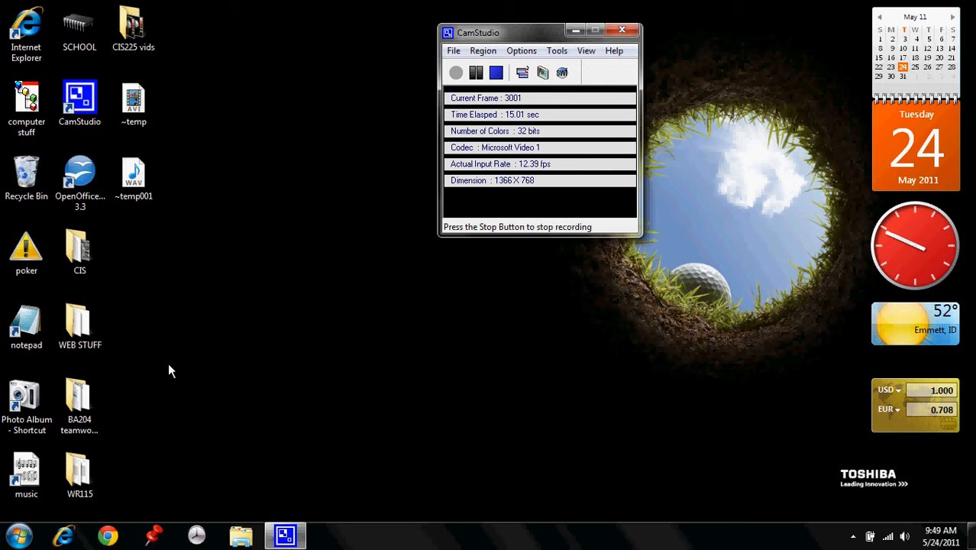
Search the computer's programs for "internet explorer" and launch Internet Explorer
left_click(20, 537)
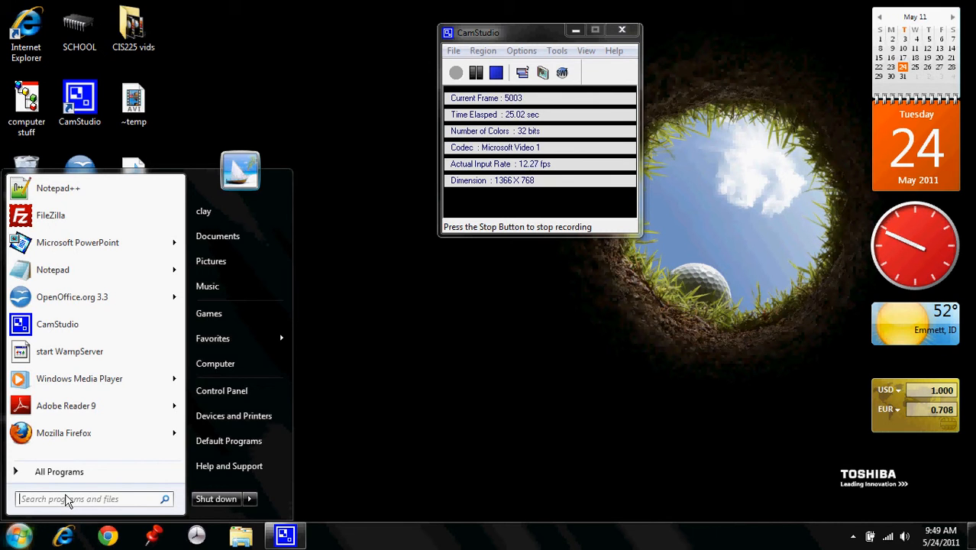
type("inter")
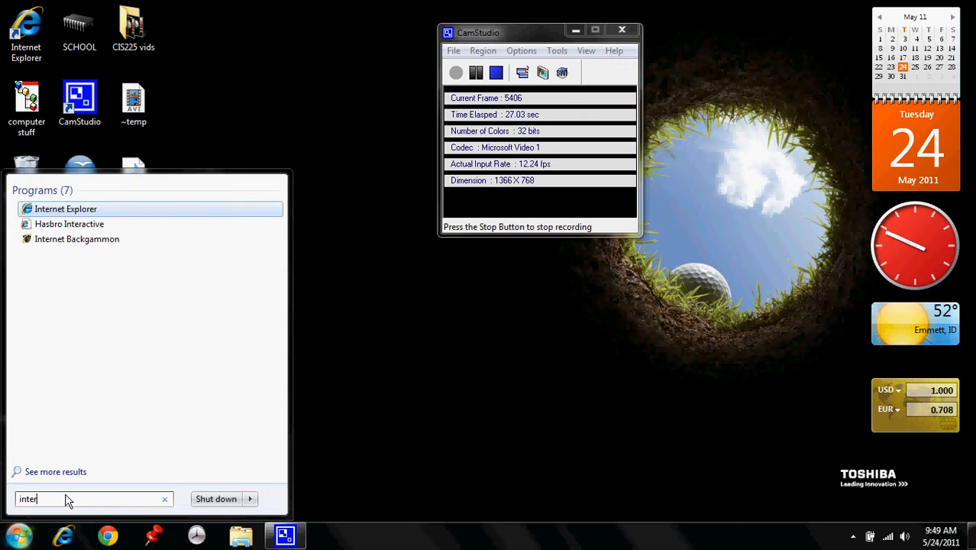
type("net")
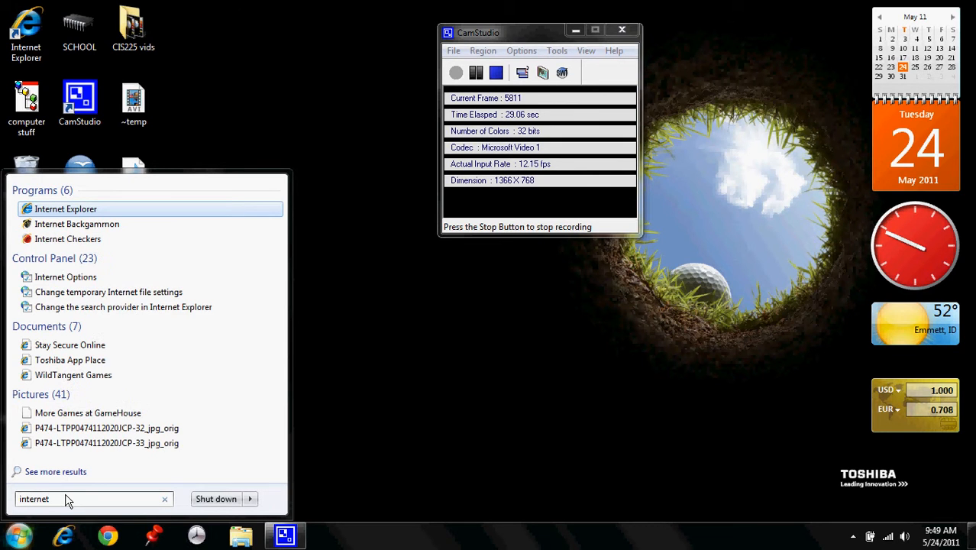
type(" explorer")
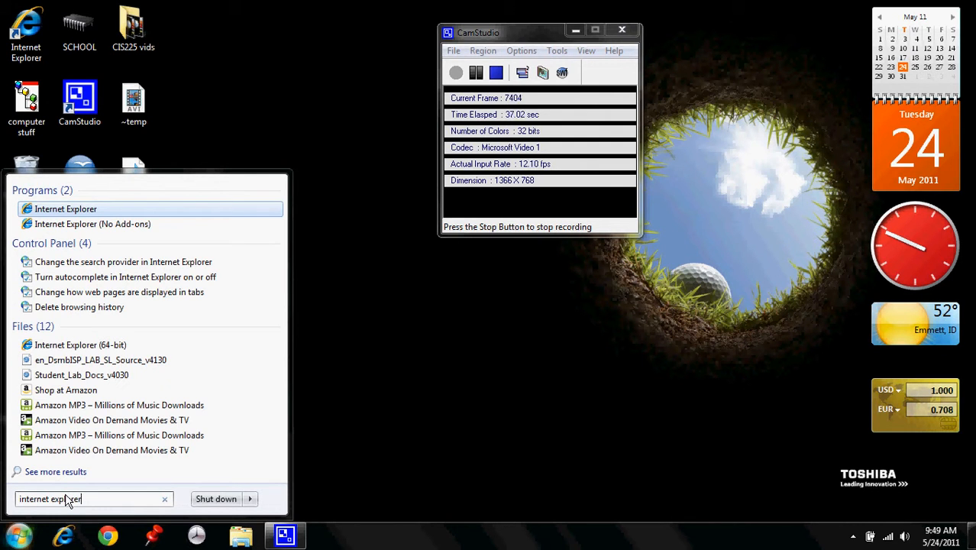
key("Return")
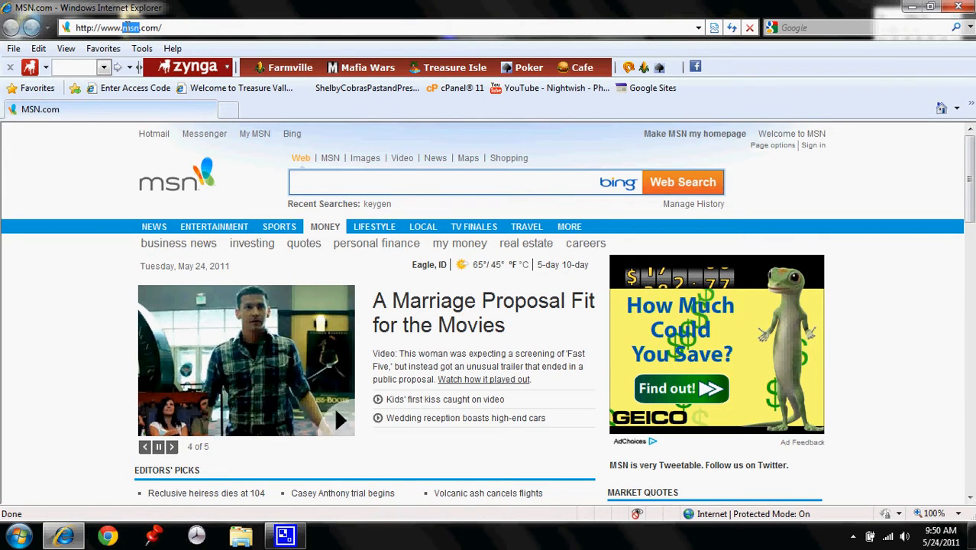
type("micr")
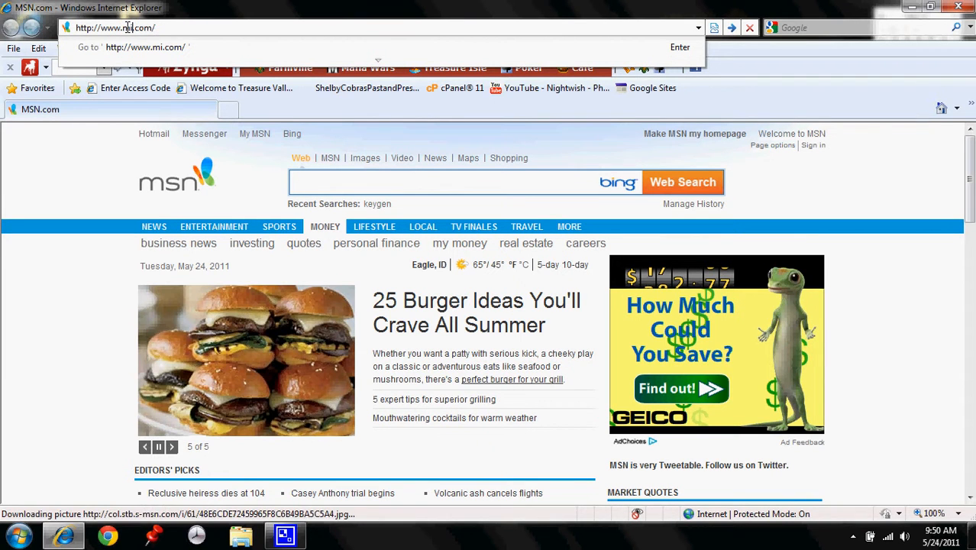
type("os")
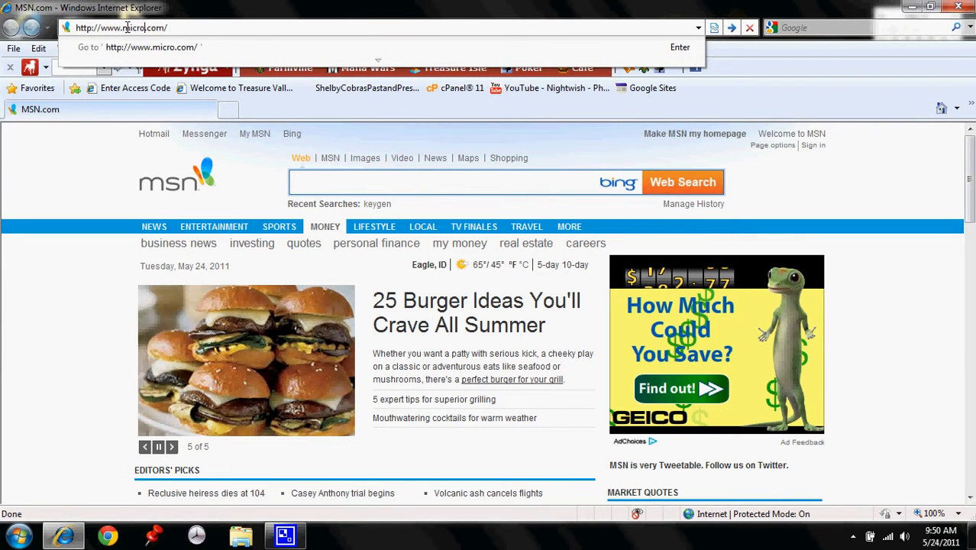
type("oft")
left_click(686, 51)
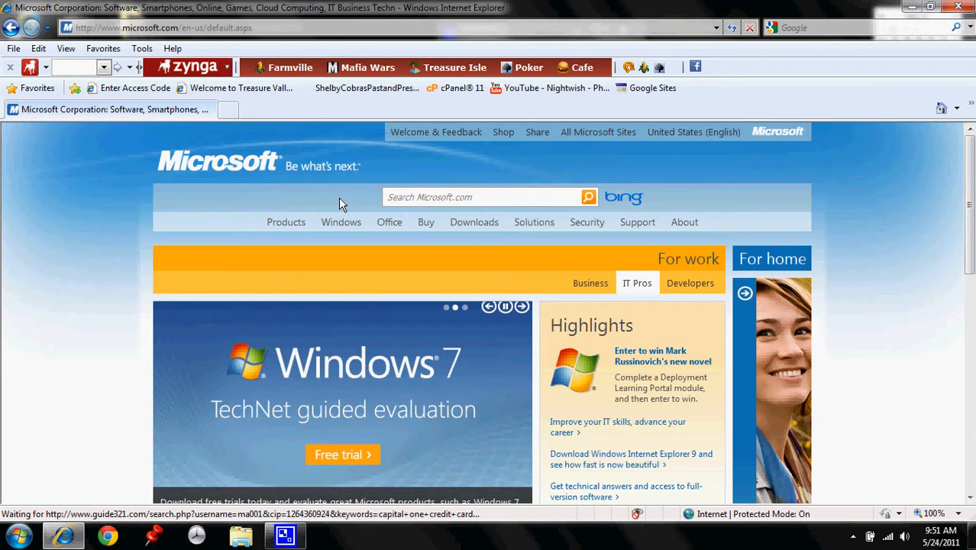
Look through the Microsoft home page down to its footer and close the browser
scroll(338, 197, "down", 8)
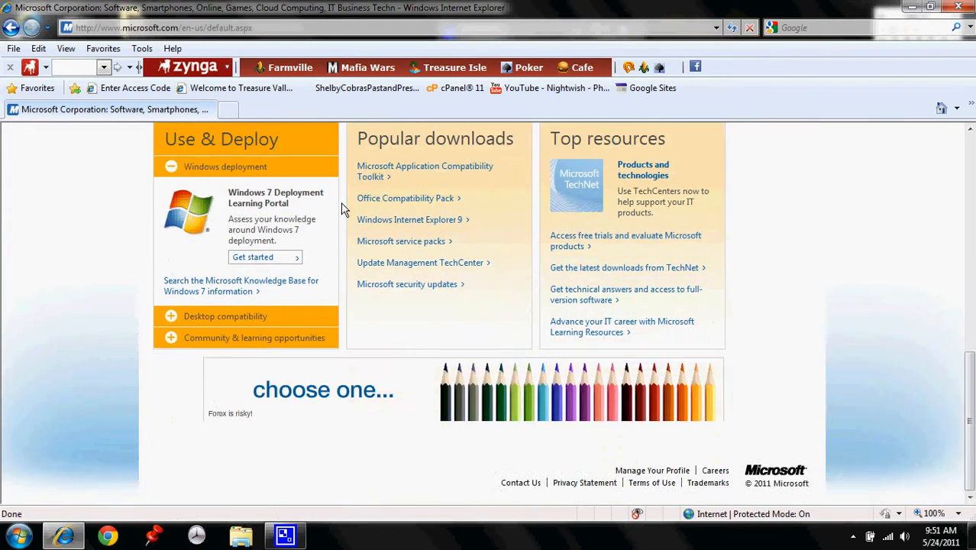
scroll(343, 208, "up", 5)
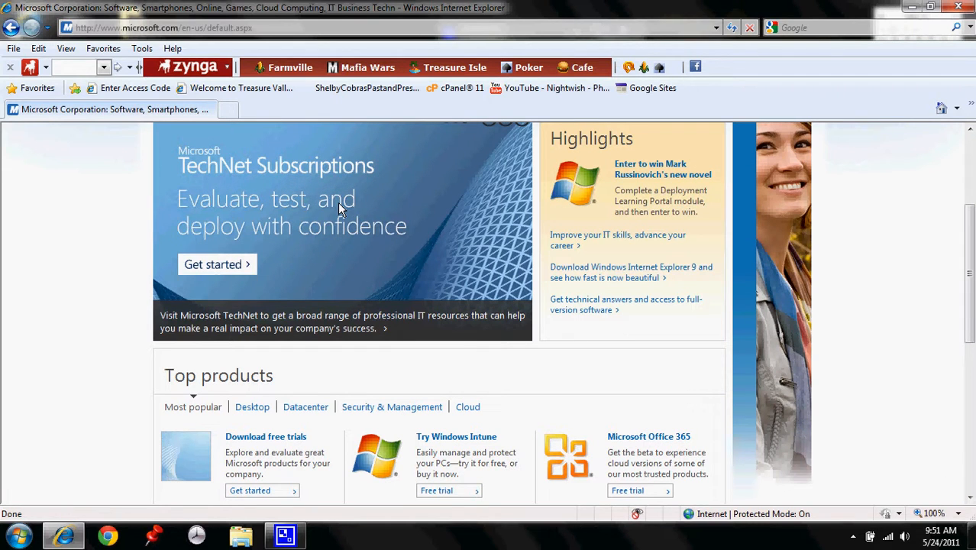
left_click(960, 7)
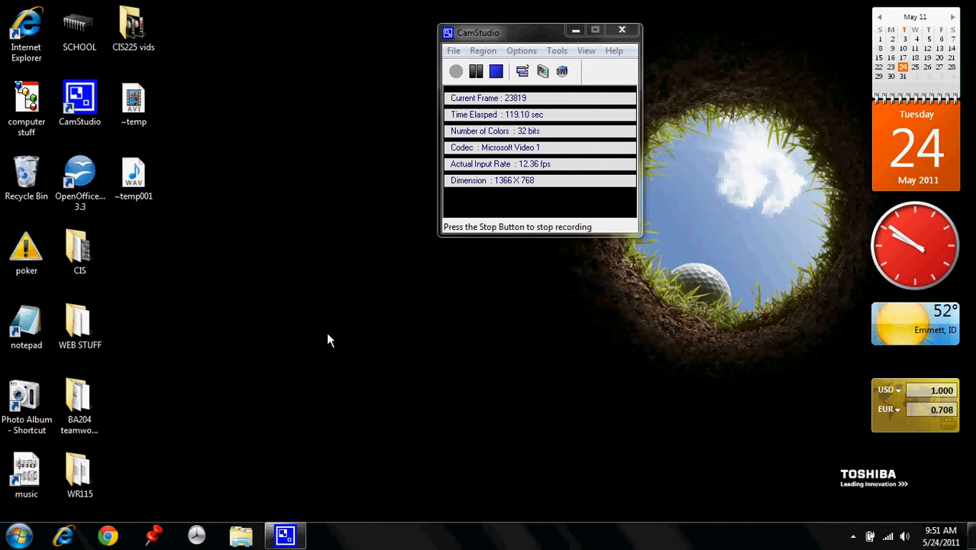
Search the computer for "firewall" and open Windows Firewall with Advanced Security
left_click(21, 536)
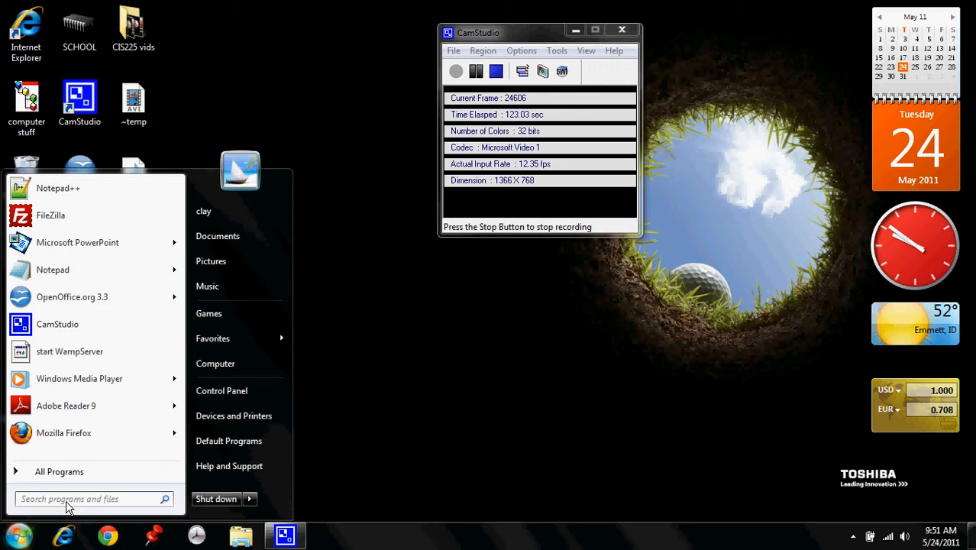
type("firew")
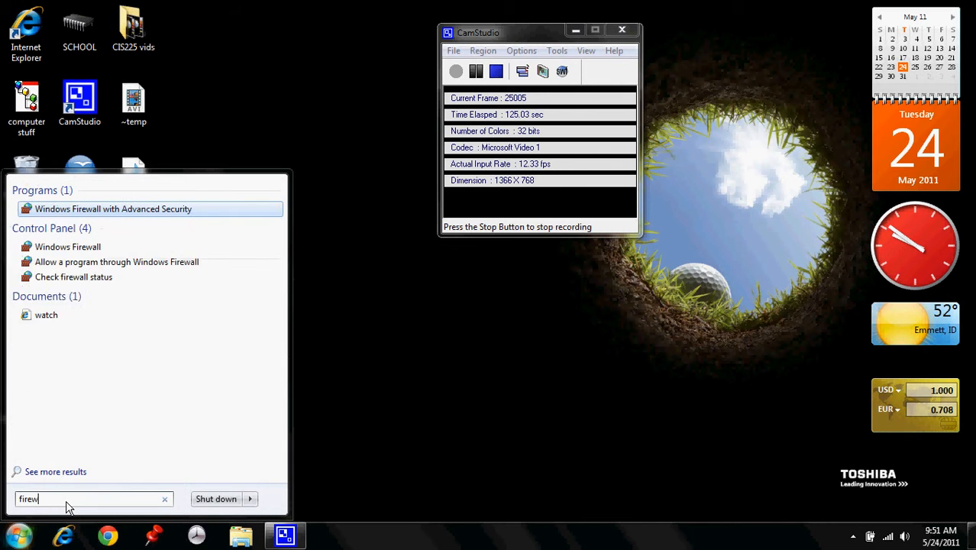
type("all")
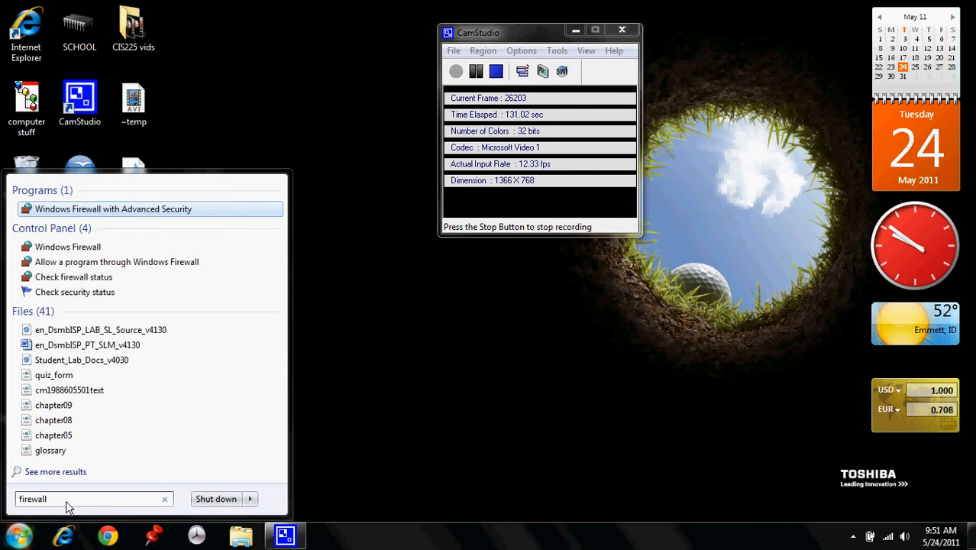
key("Escape")
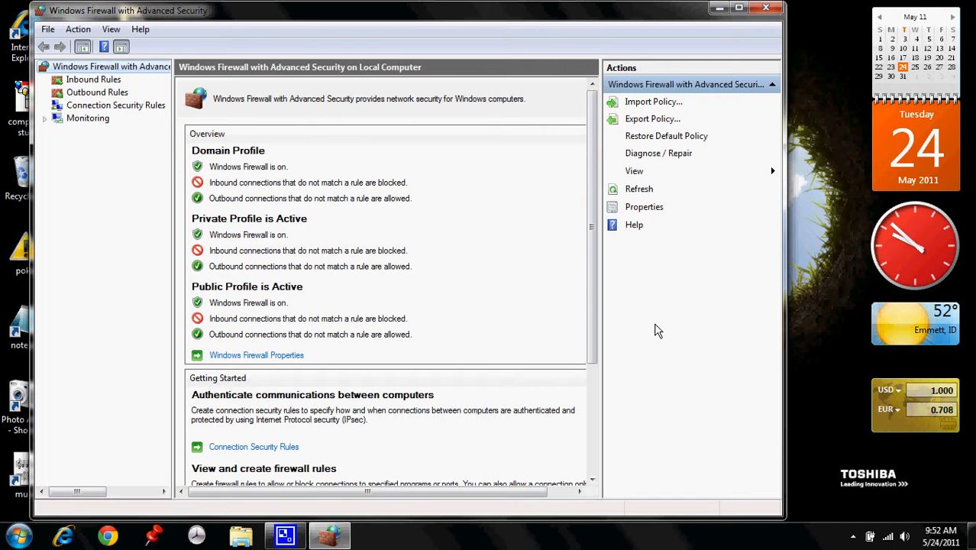
Open the firewall properties and examine the Private Profile's notification, unicast response and rule merging settings, cancelling that settings dialog
left_click(647, 212)
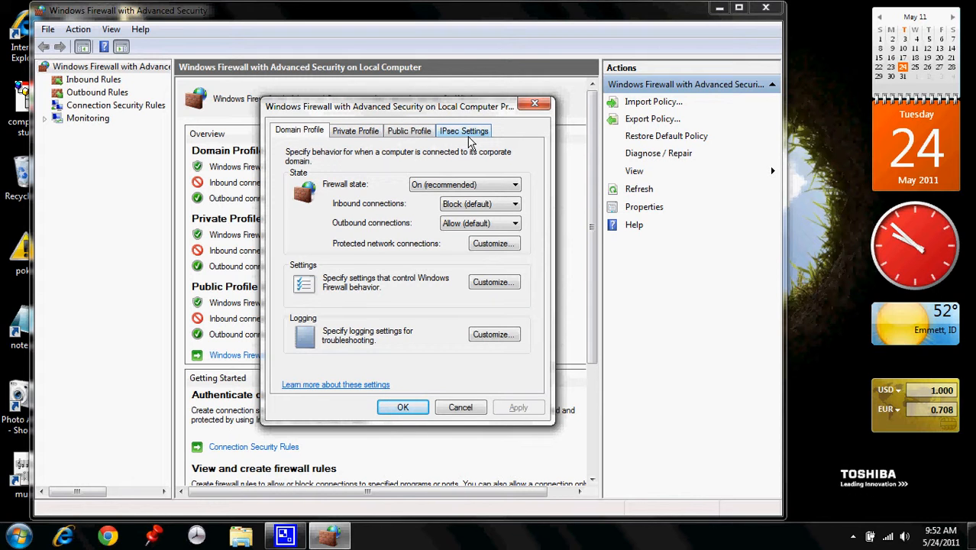
left_click(358, 136)
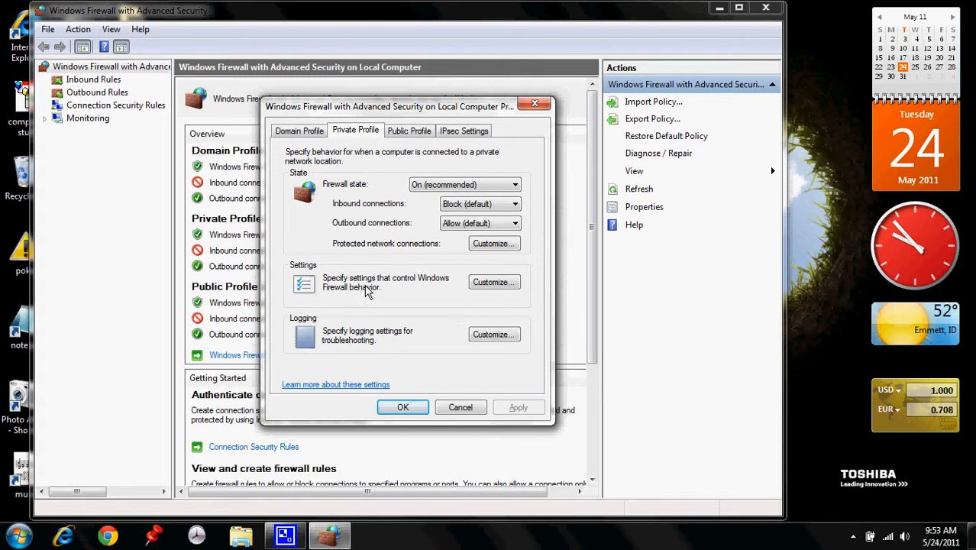
left_click(500, 283)
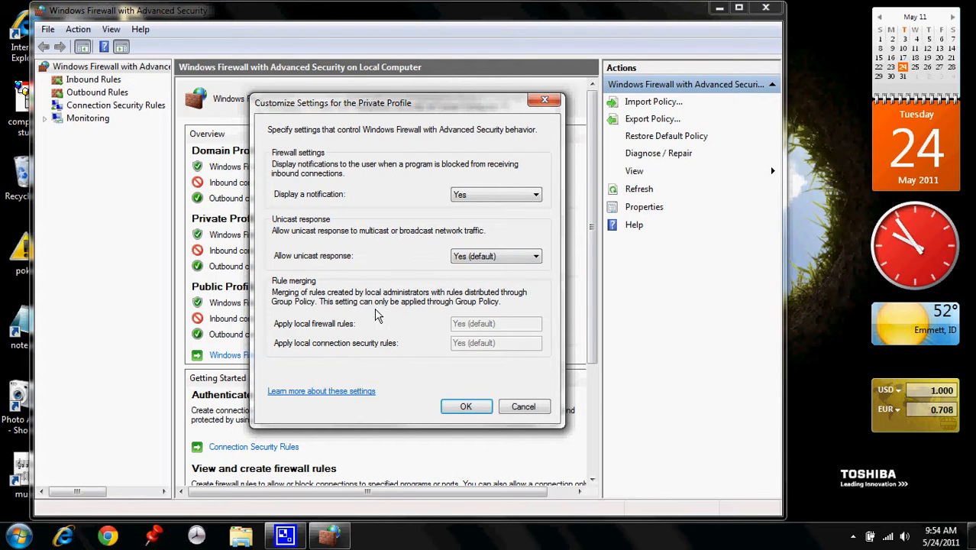
left_click(538, 413)
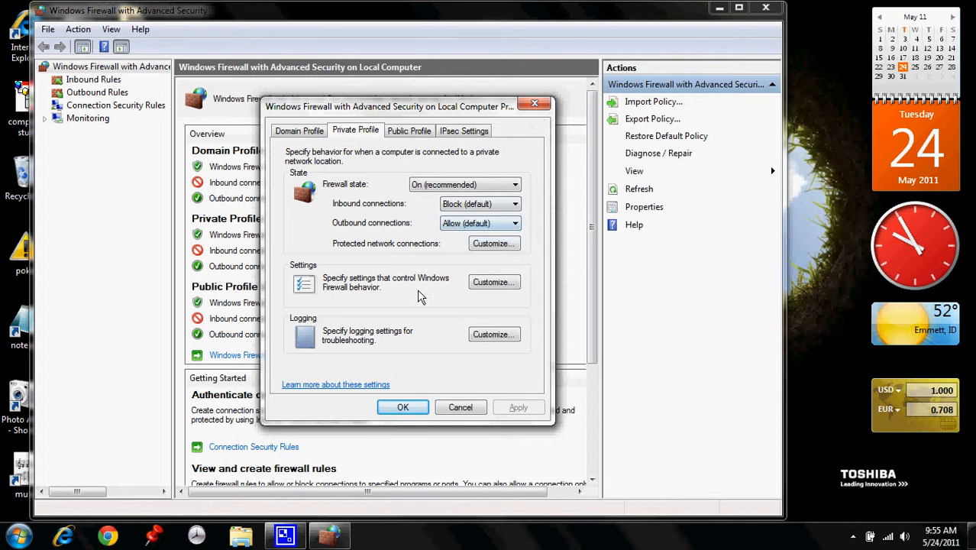
Set Log dropped packets to Yes in the Private Profile's logging settings and accept the firewall properties
left_click(495, 334)
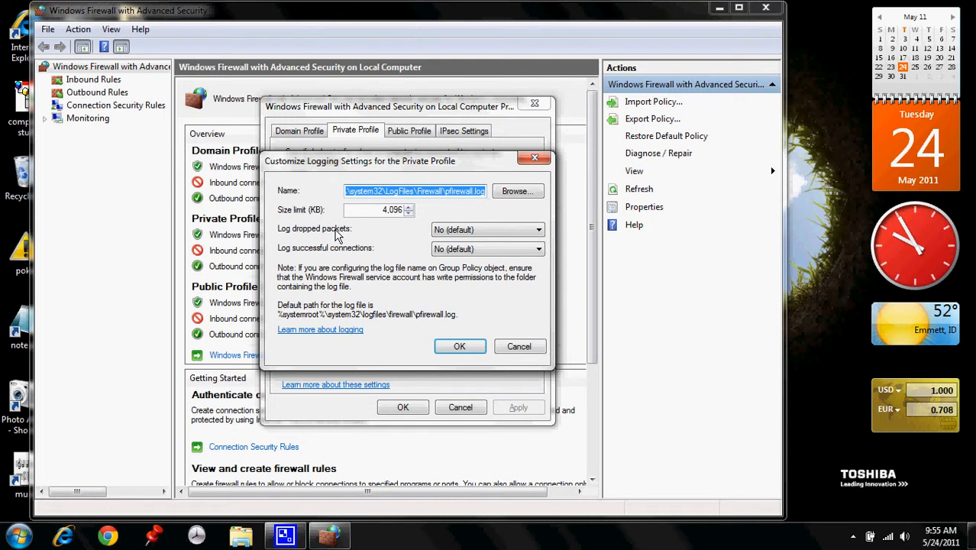
left_click(538, 231)
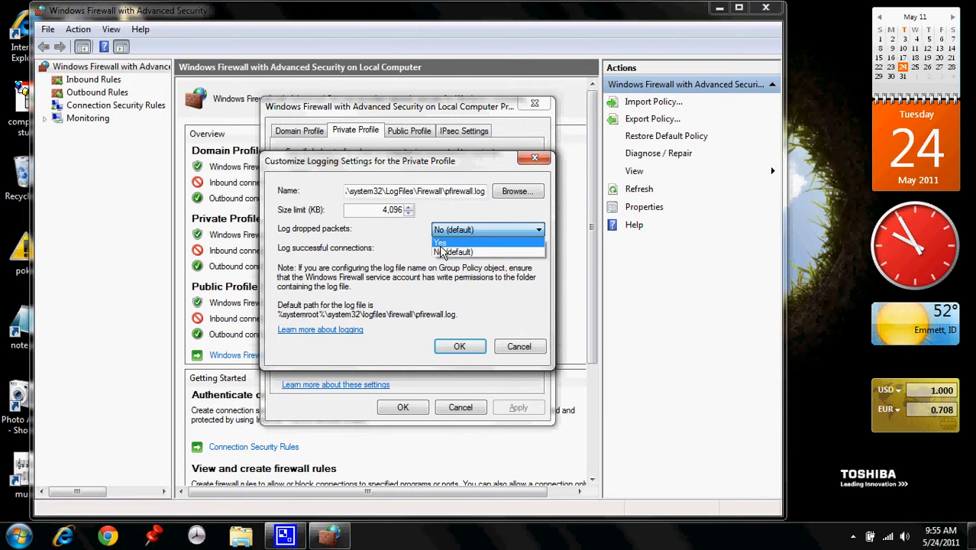
left_click(441, 243)
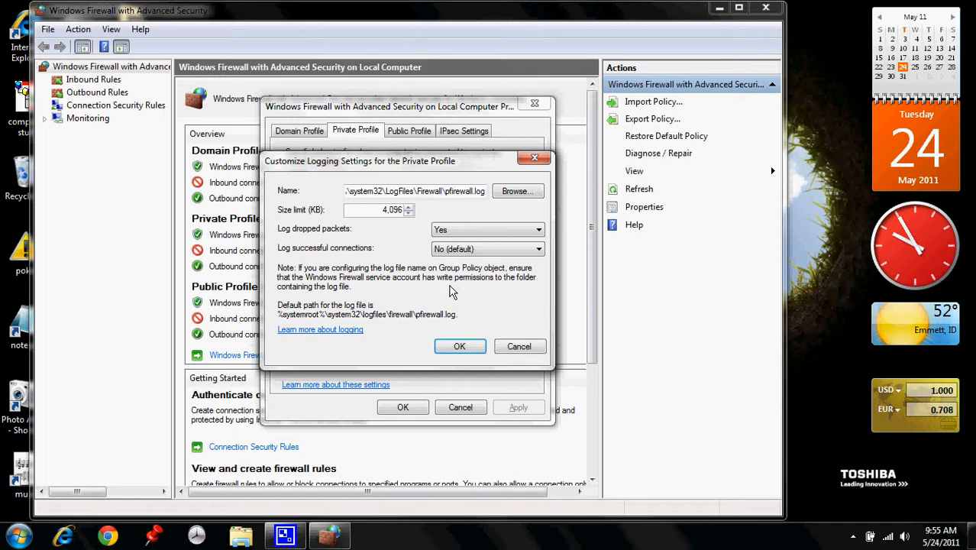
left_click(463, 349)
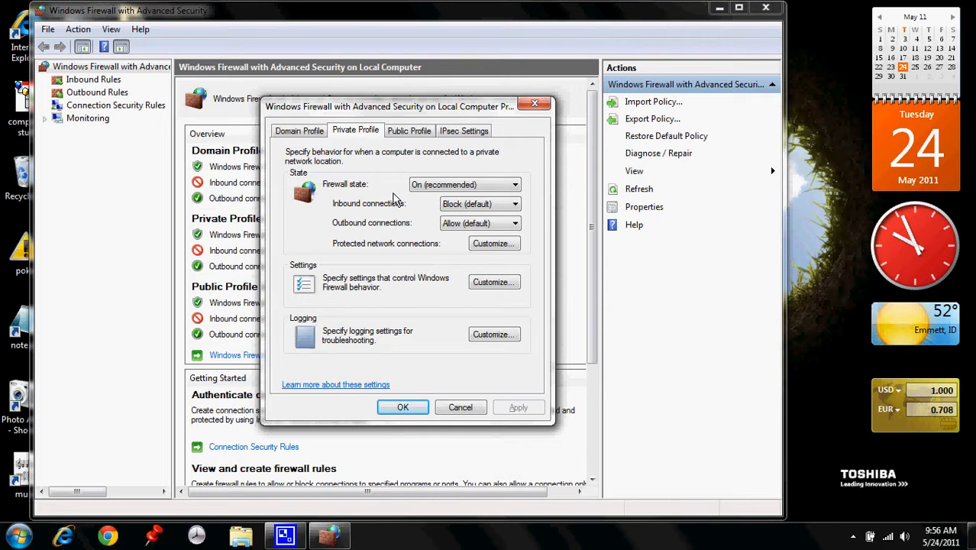
left_click(404, 409)
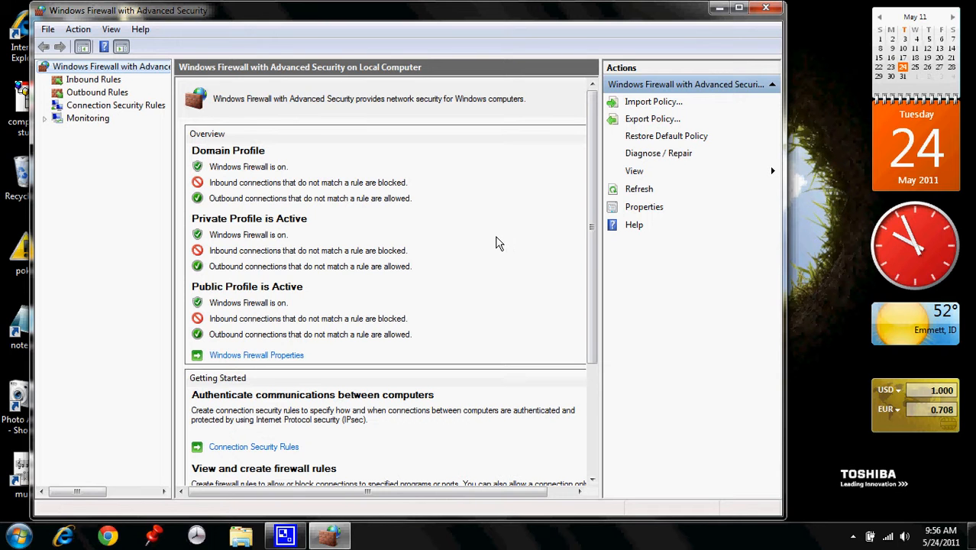
Start a new outbound rule of type Custom that applies to all programs
left_click(97, 92)
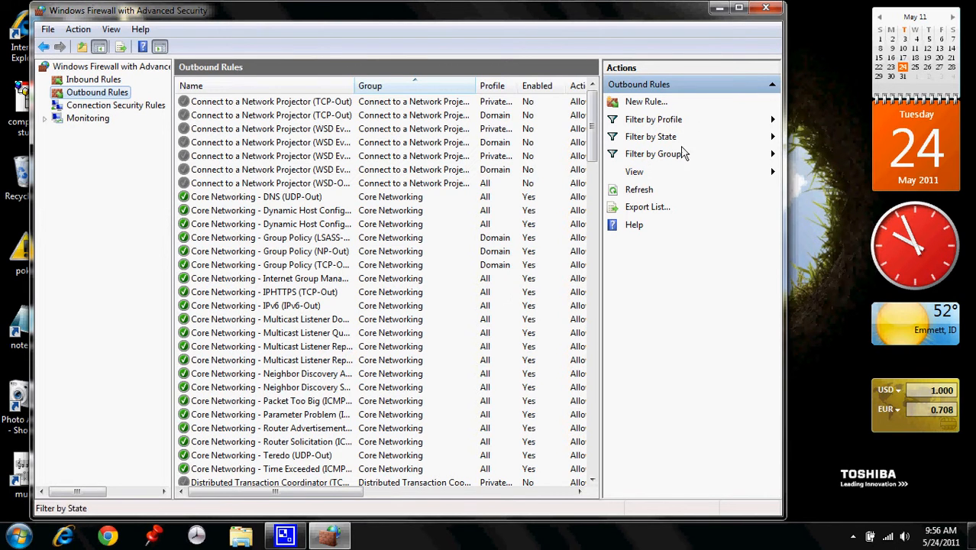
left_click(773, 87)
left_click(773, 87)
left_click(642, 102)
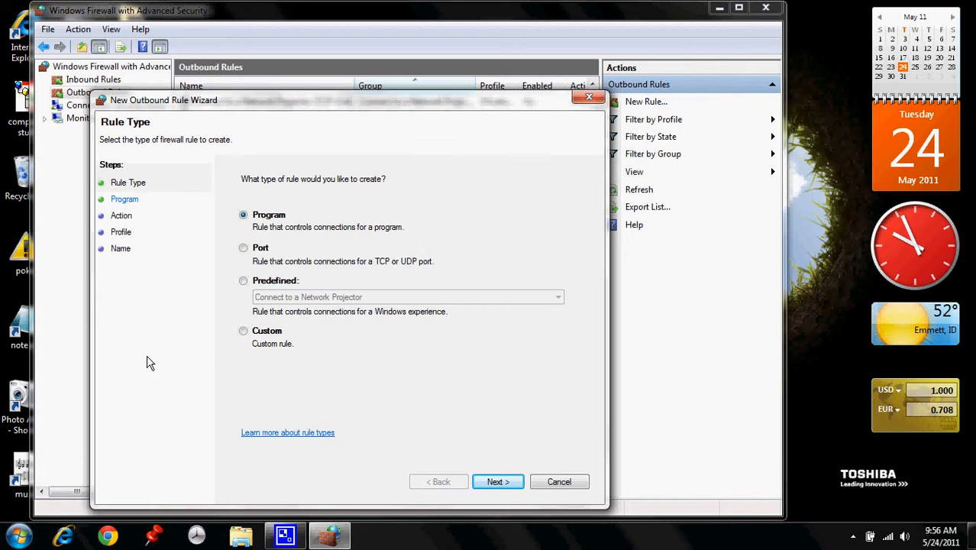
left_click(243, 331)
left_click(497, 482)
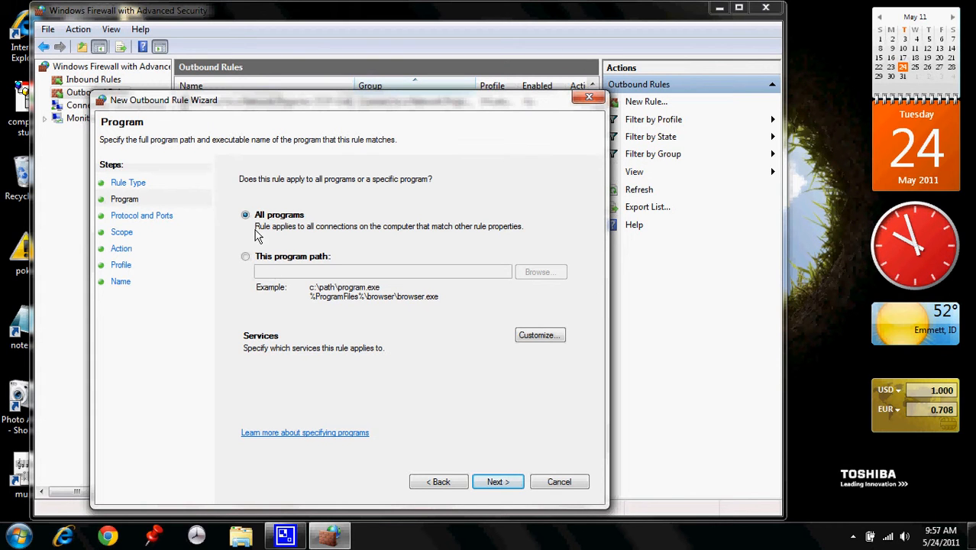
left_click(497, 483)
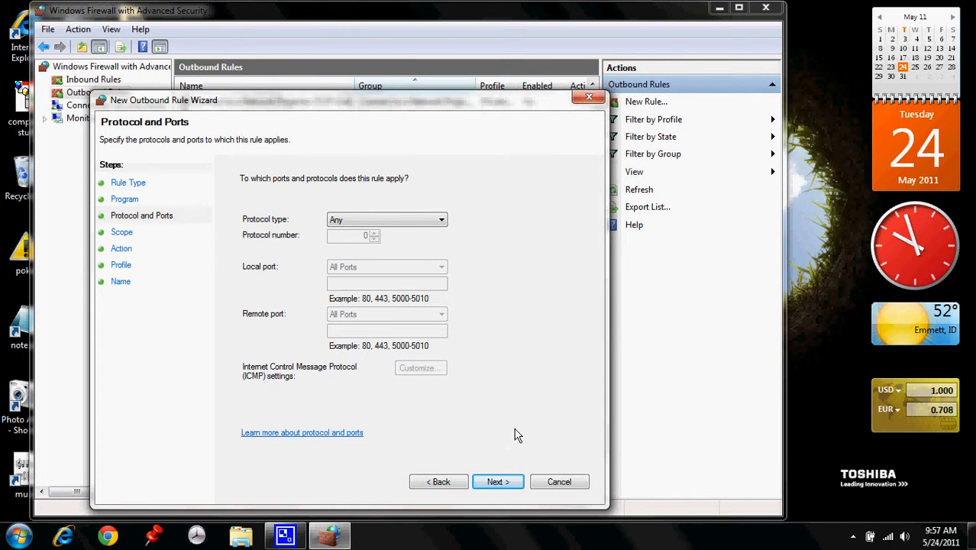
Set the rule's protocol type to TCP and its local port to the specific port 80
left_click(442, 220)
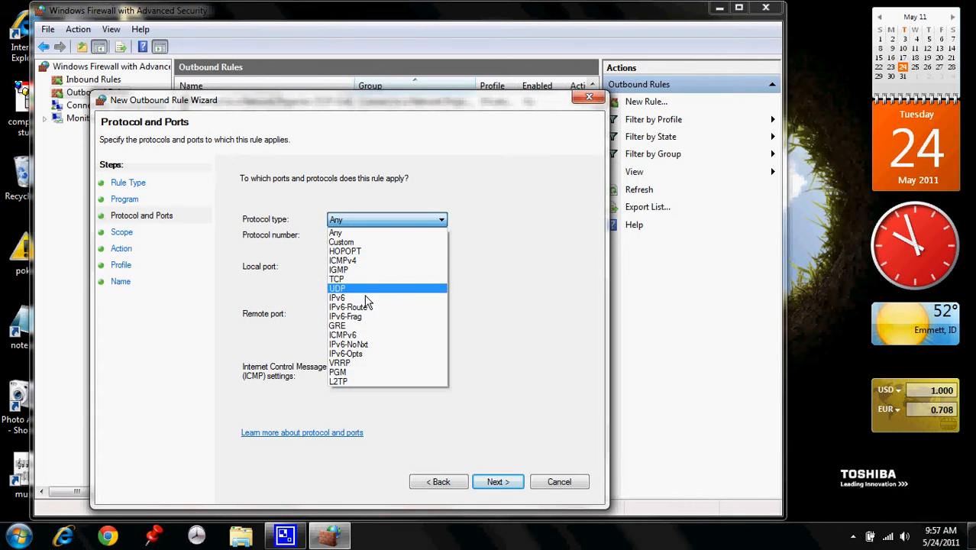
left_click(366, 280)
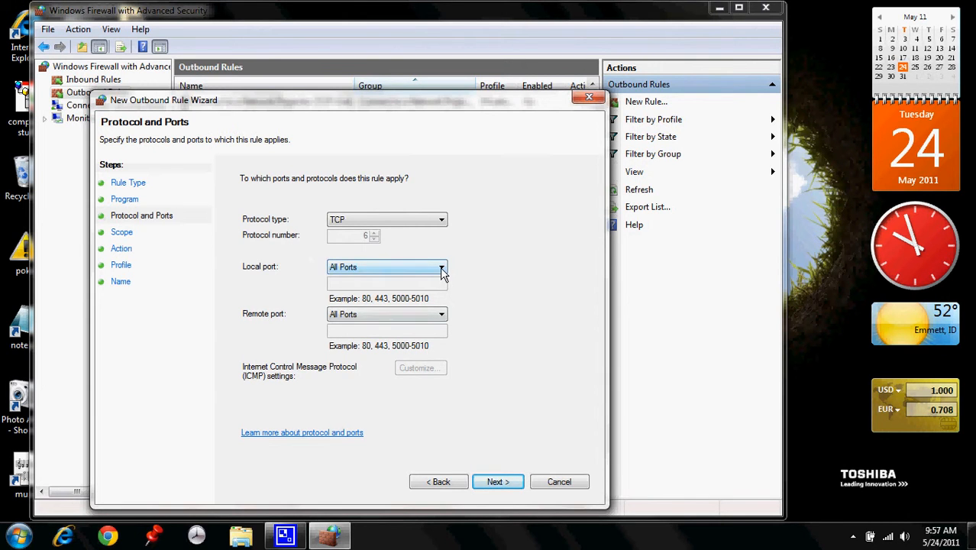
left_click(443, 268)
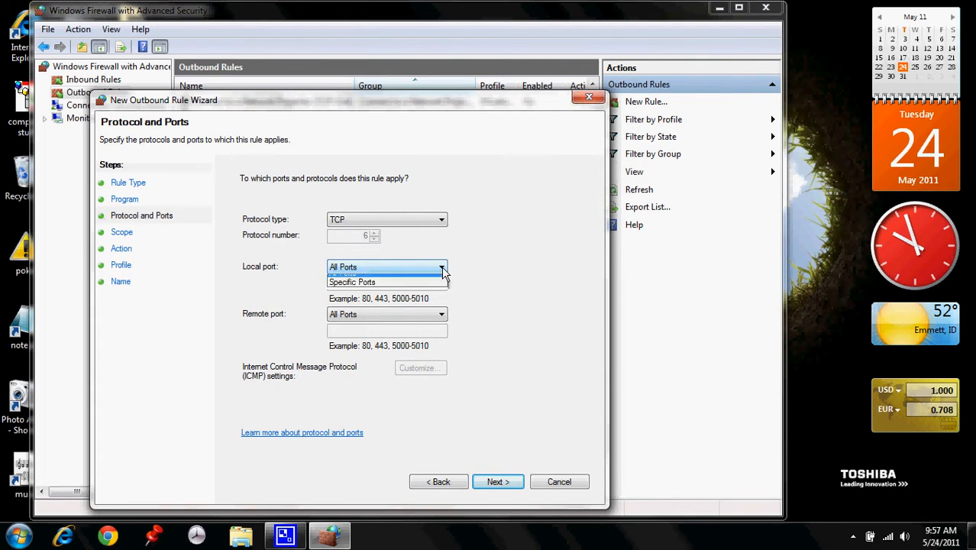
left_click(363, 290)
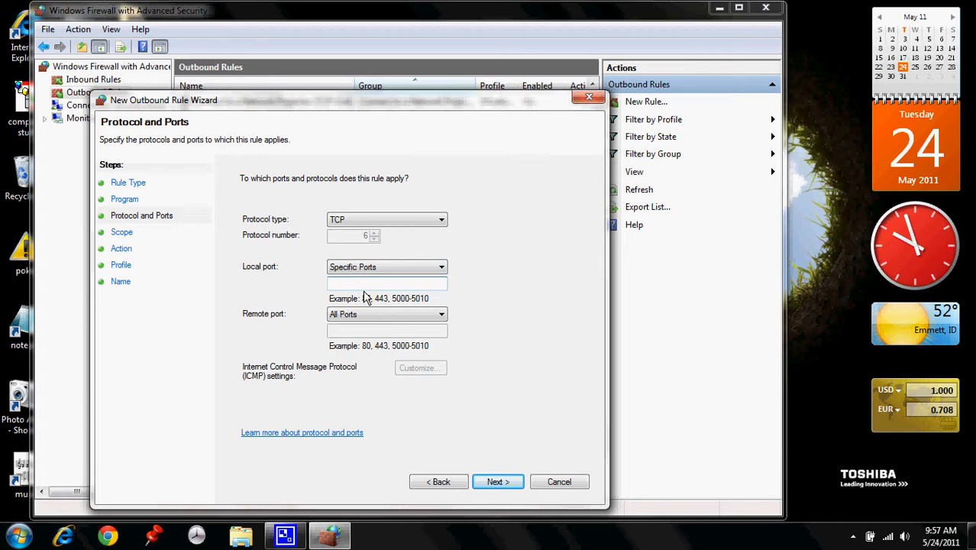
type("80")
left_click(497, 483)
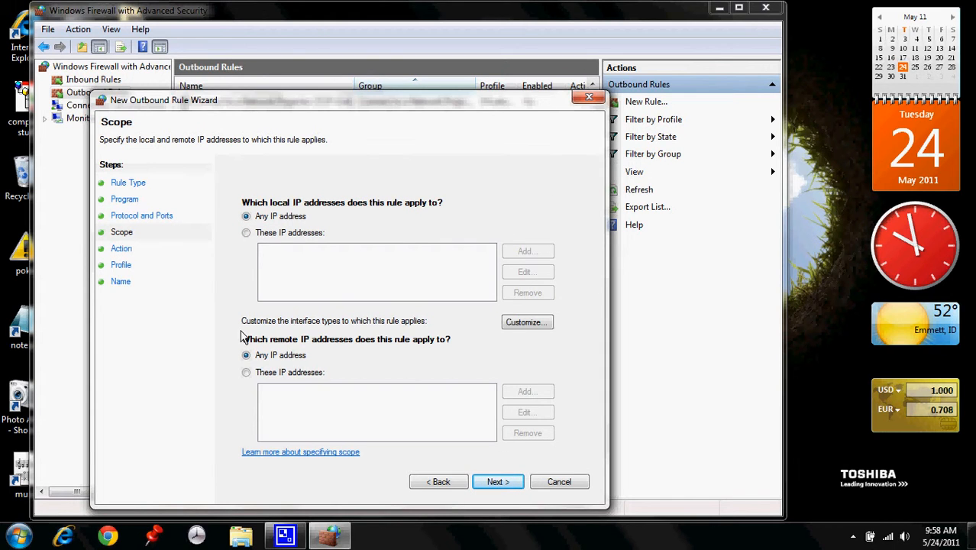
Keep the default scope, action and profile, name the outbound rule "web" and finish creating it
left_click(136, 282)
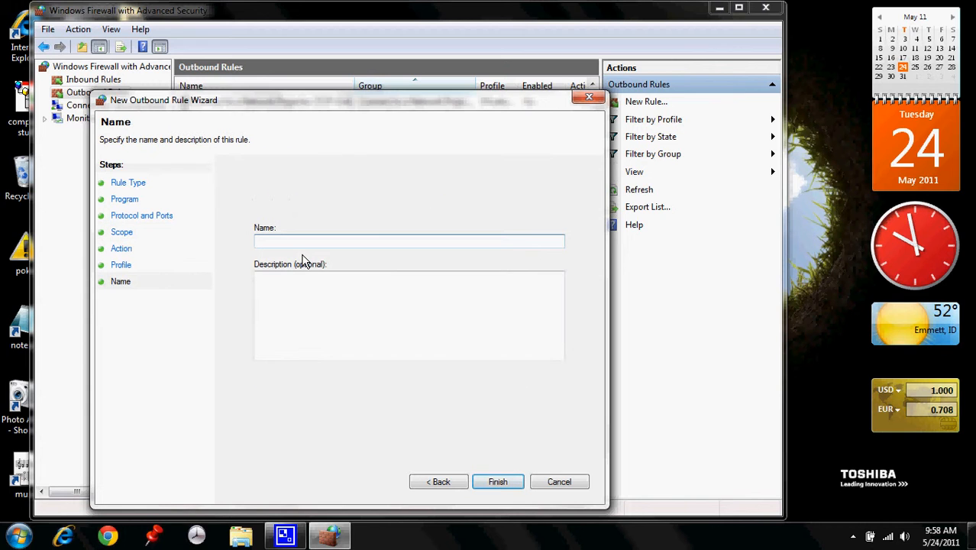
type("web")
left_click(498, 482)
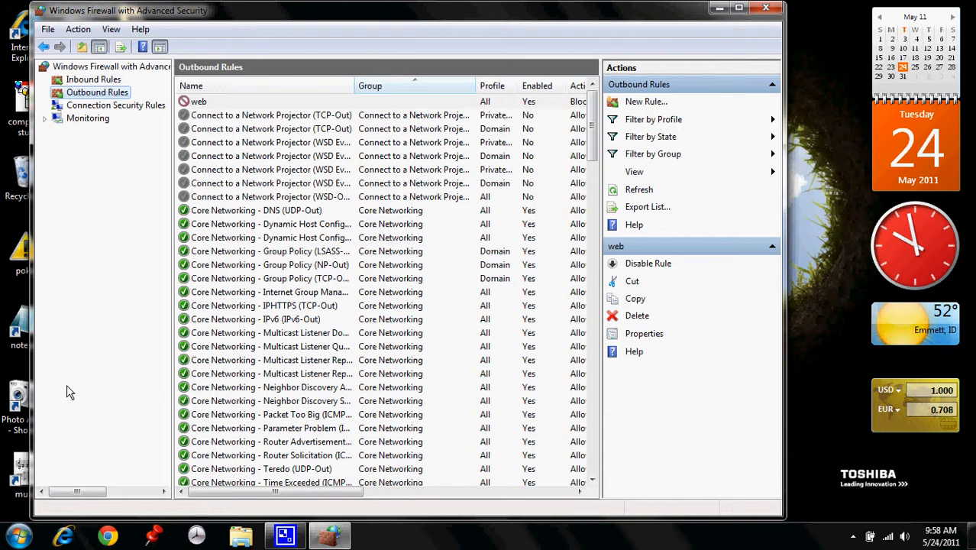
Find Internet Explorer by searching the installed programs for "internet explorer" and launch it
left_click(18, 534)
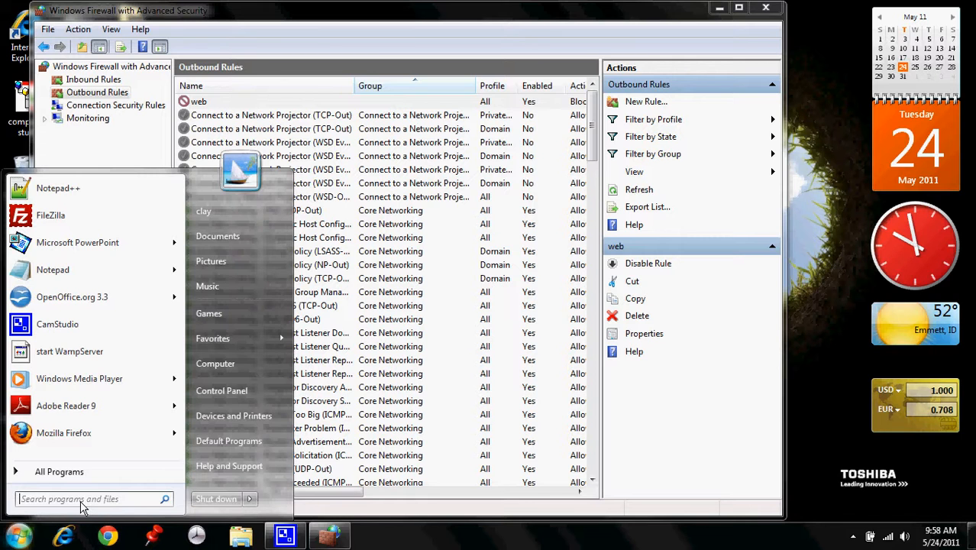
type("int")
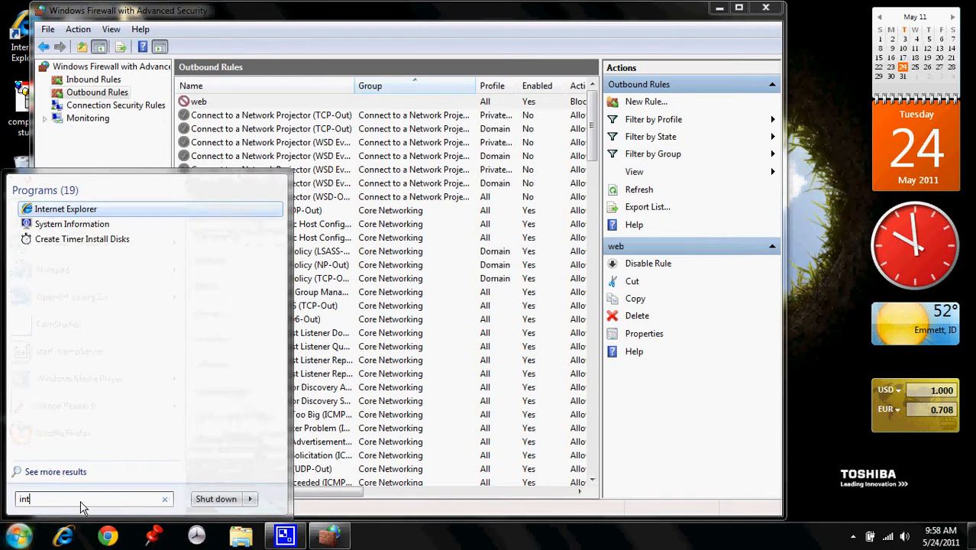
type("ernet")
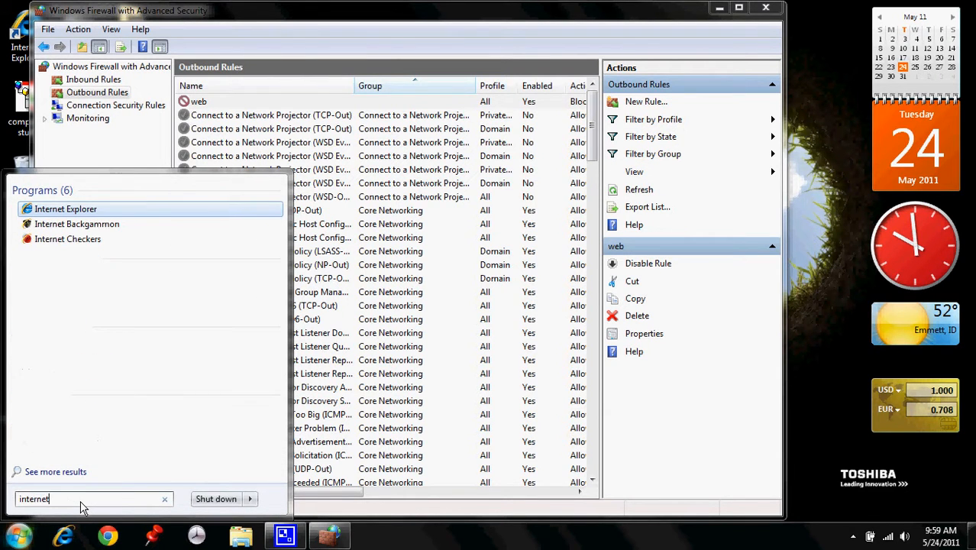
type(" ex")
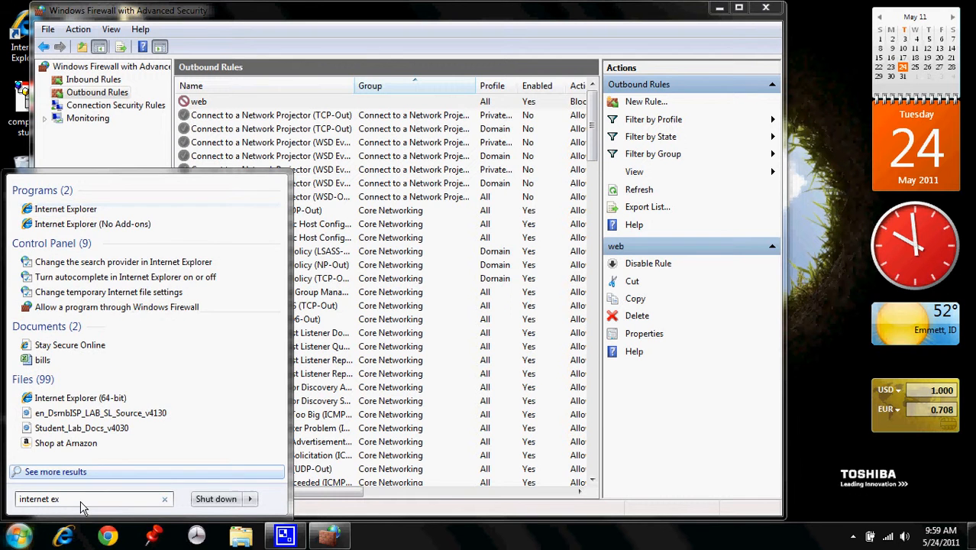
type("plorer")
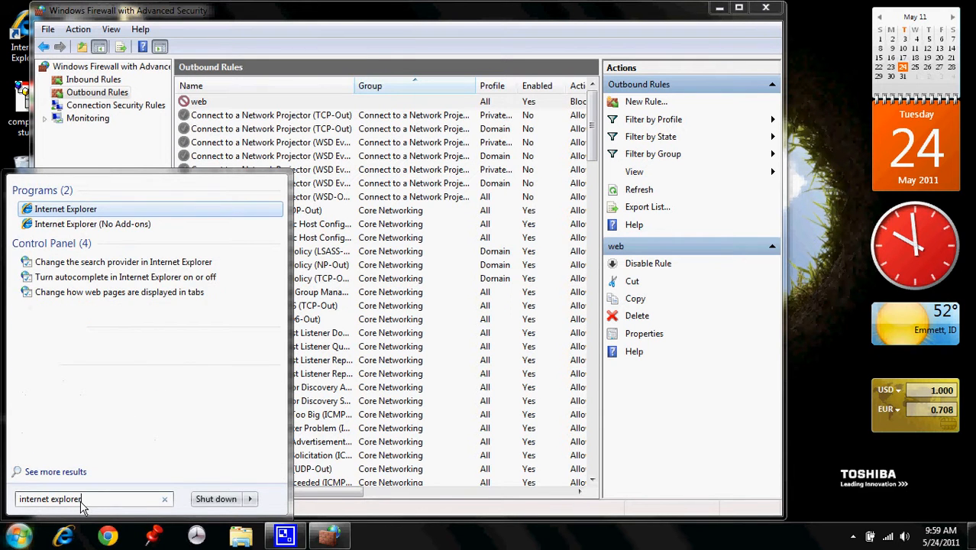
key("Return")
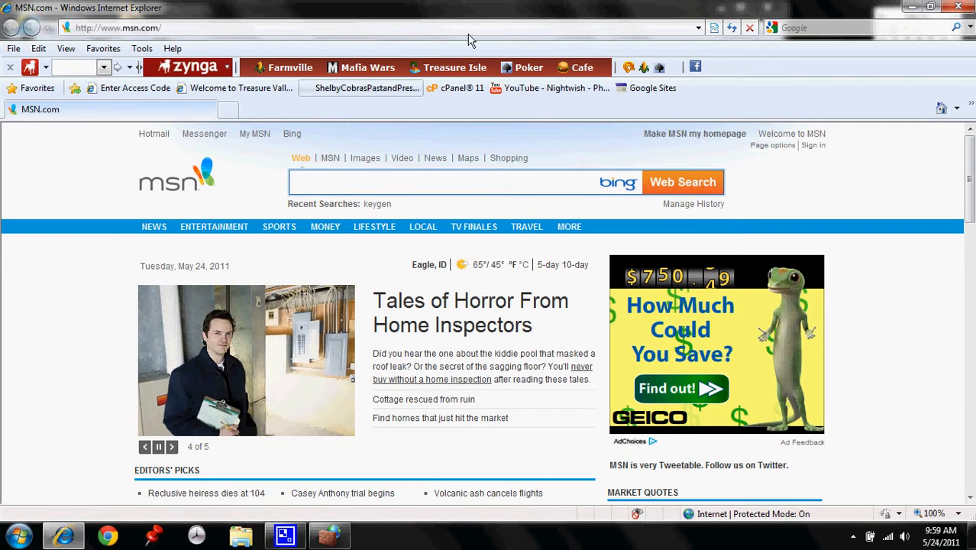
left_click(698, 28)
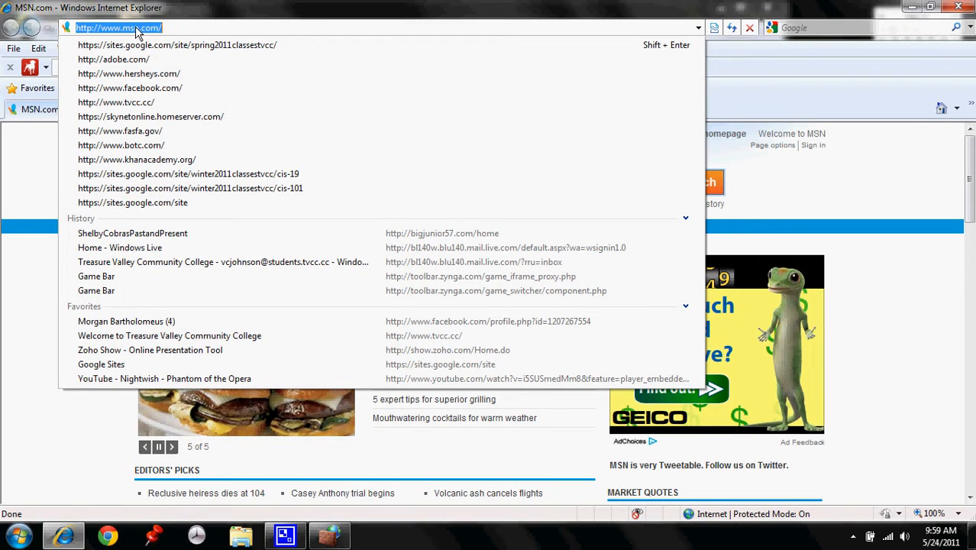
left_click_drag(137, 31, 124, 32)
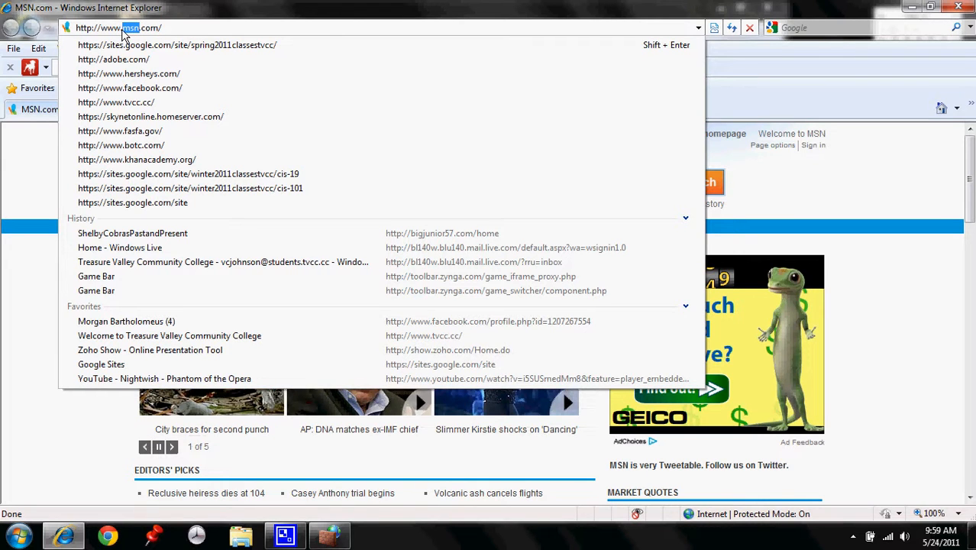
type("micr")
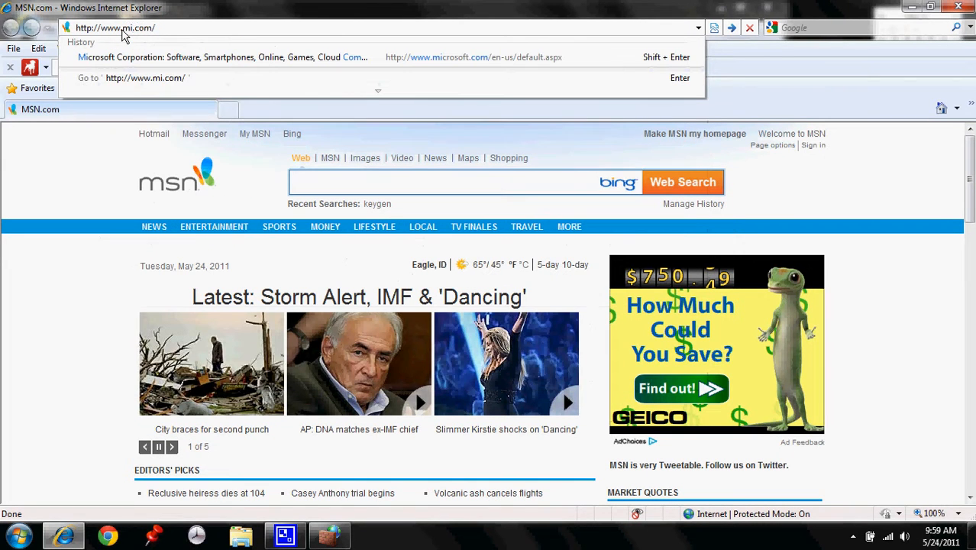
type("osoft")
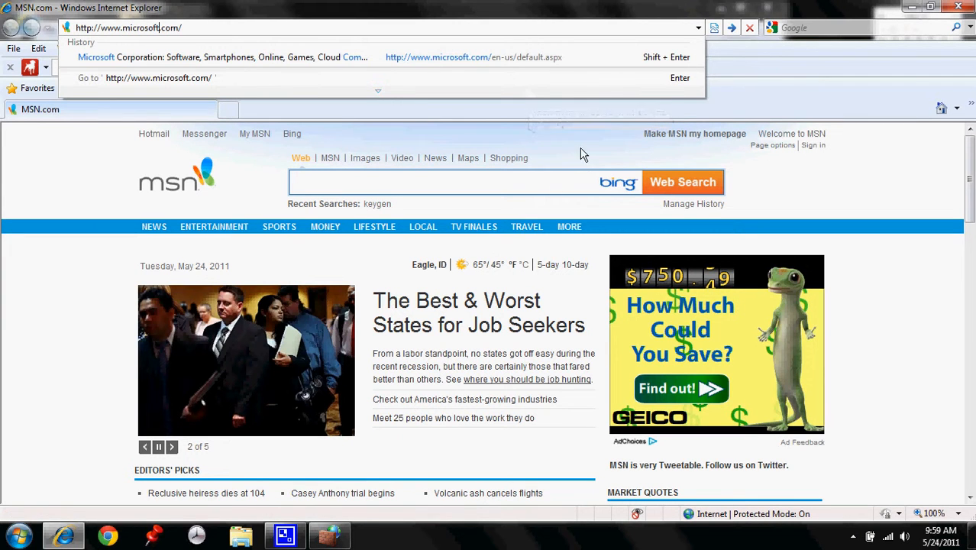
left_click(679, 78)
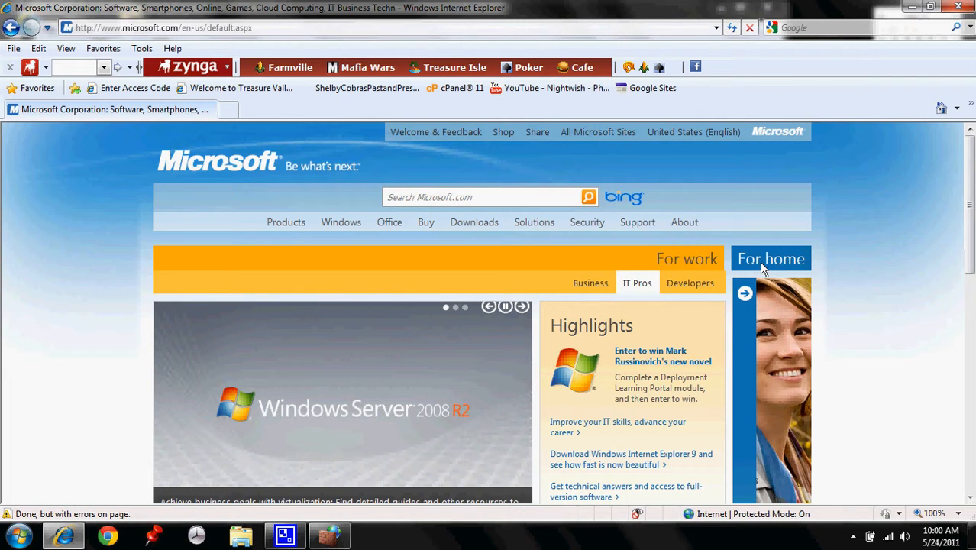
Look through the Microsoft home page and close Internet Explorer
scroll(770, 259, "down", 5)
scroll(797, 292, "down", 3)
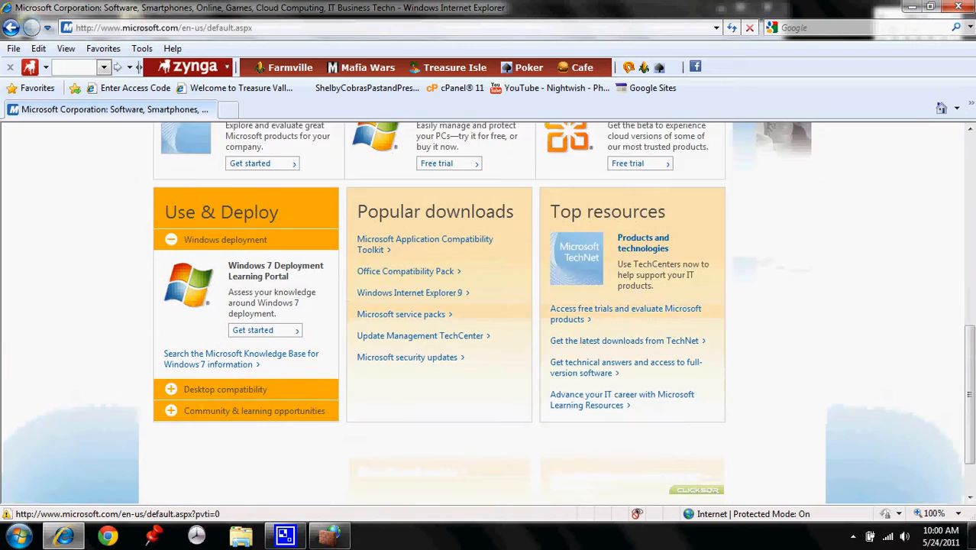
left_click(964, 7)
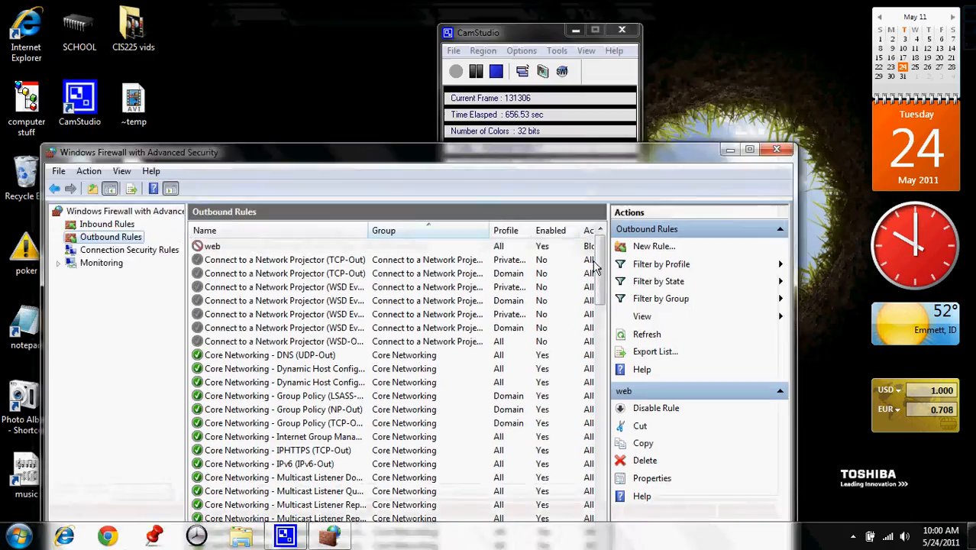
Disable the outbound rule "web" and close Windows Firewall with Advanced Security
left_click_drag(594, 261, 616, 15)
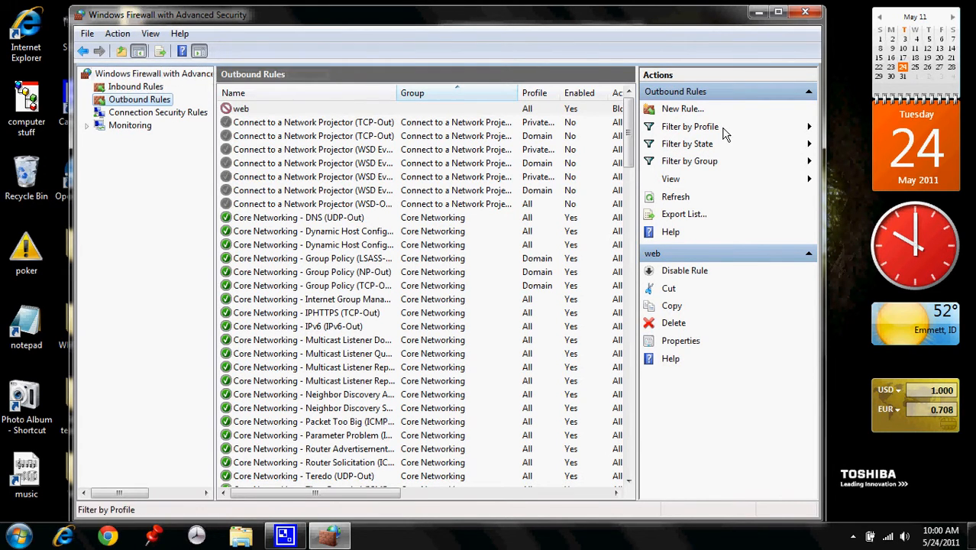
left_click(699, 259)
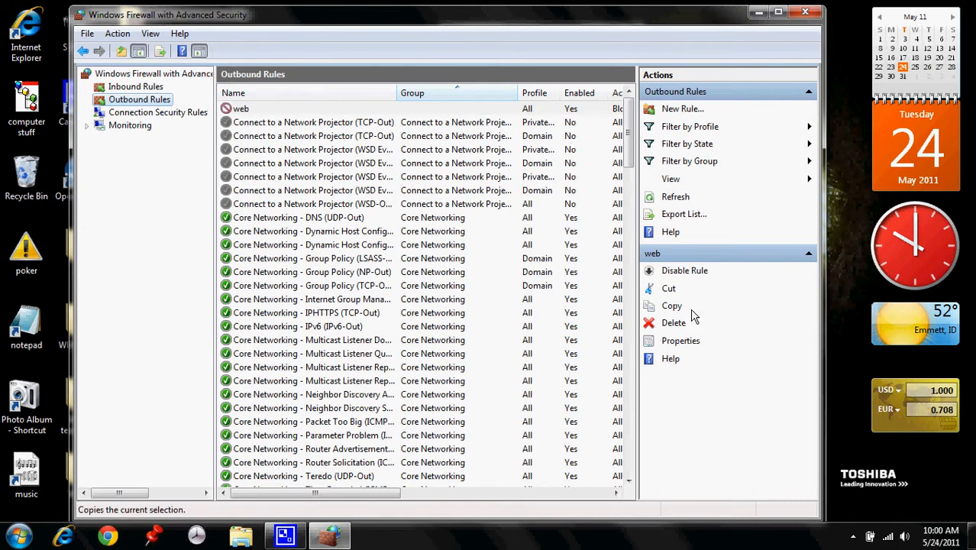
left_click(684, 271)
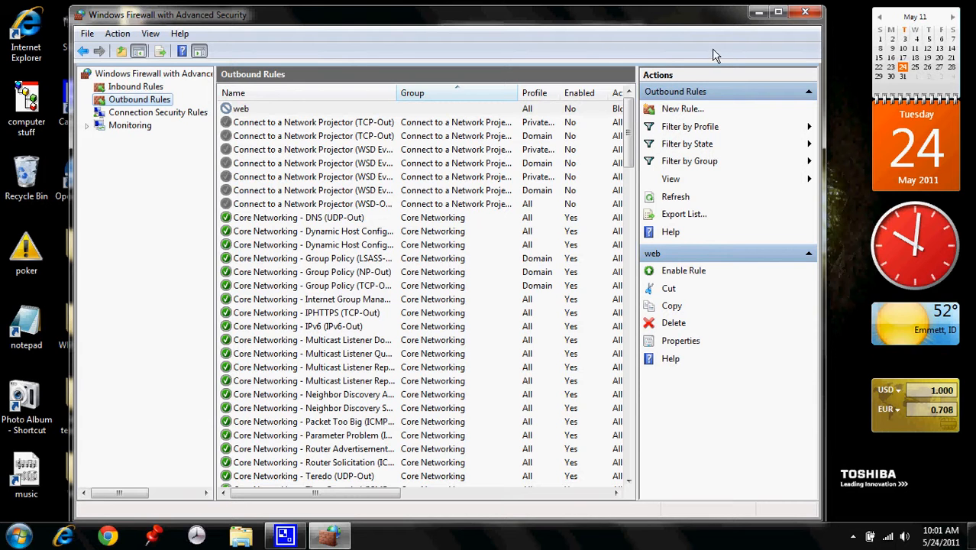
left_click(805, 13)
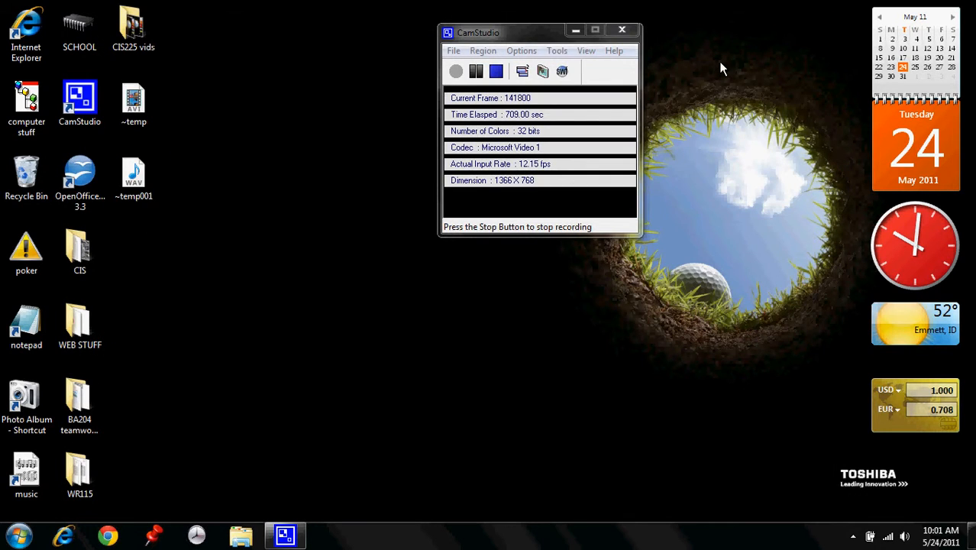
left_click(21, 536)
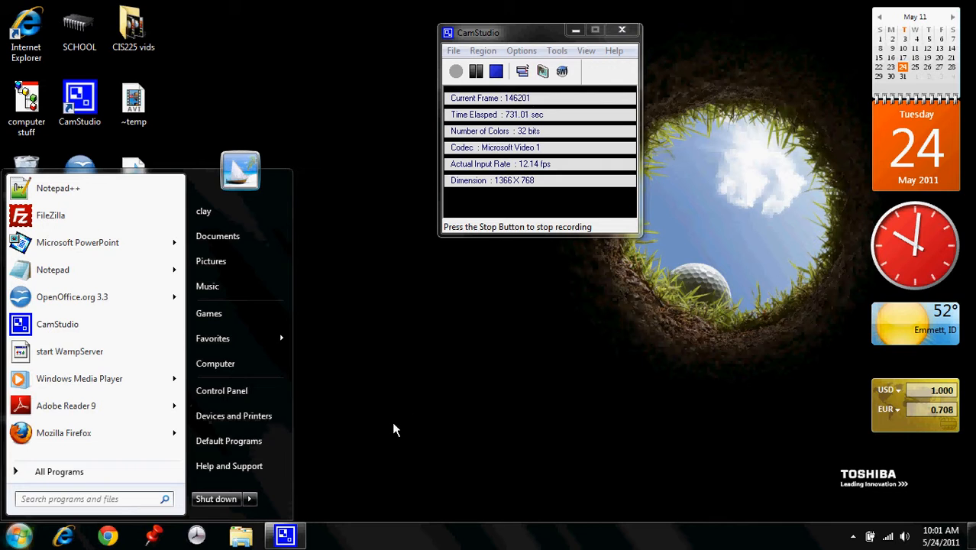
left_click(372, 453)
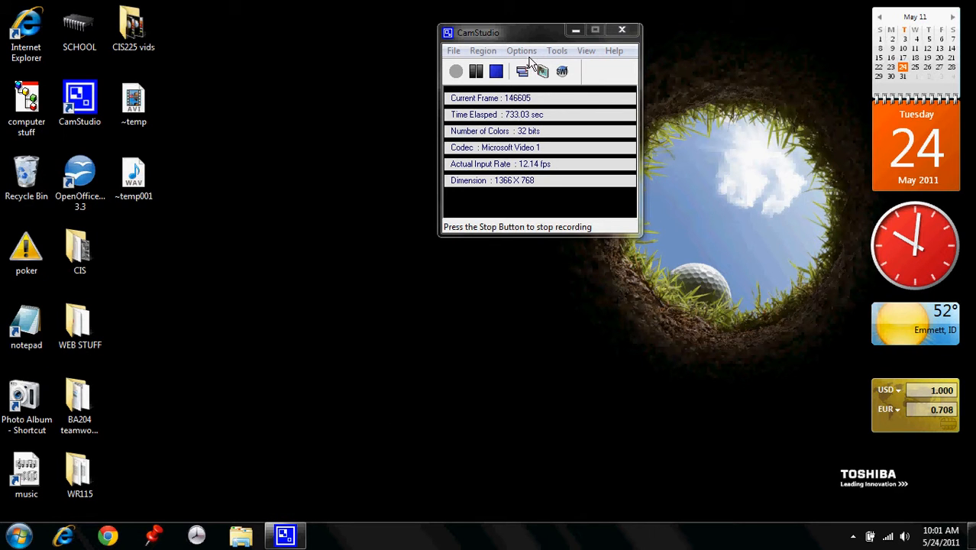